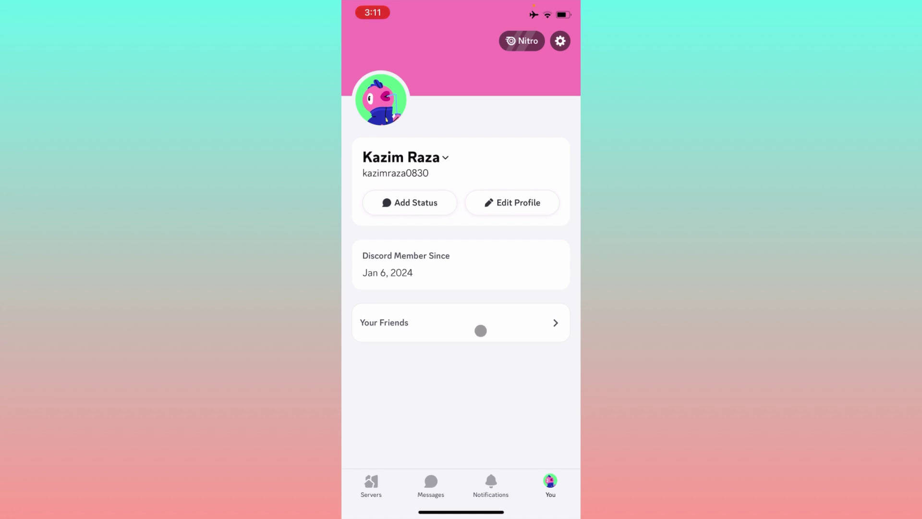
Step: Swipe Discord closed to return to the iPhone home screen
left_click_drag(462, 513, 462, 324)
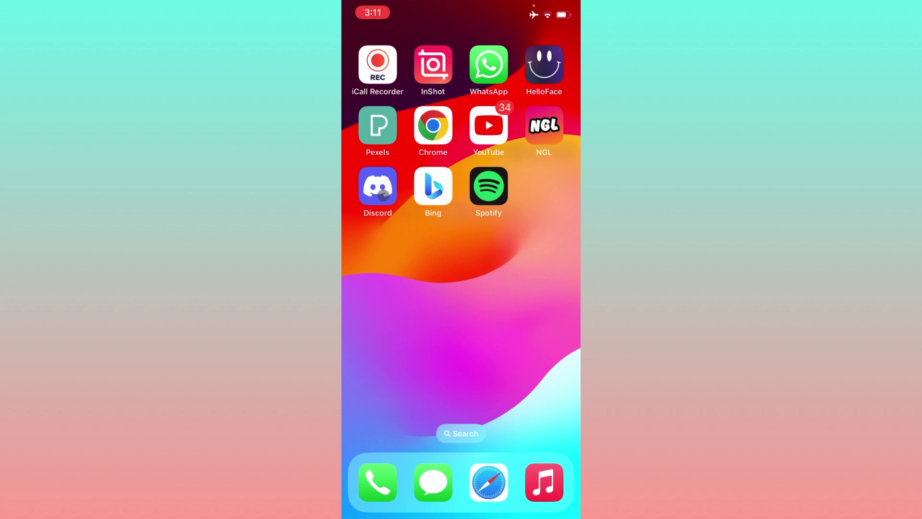
scroll(461, 216, "left", 5)
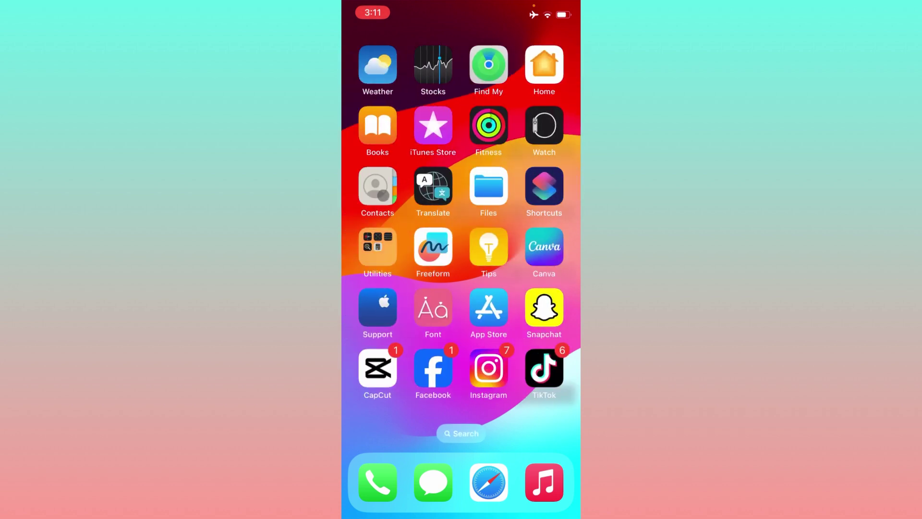
scroll(461, 216, "right", 5)
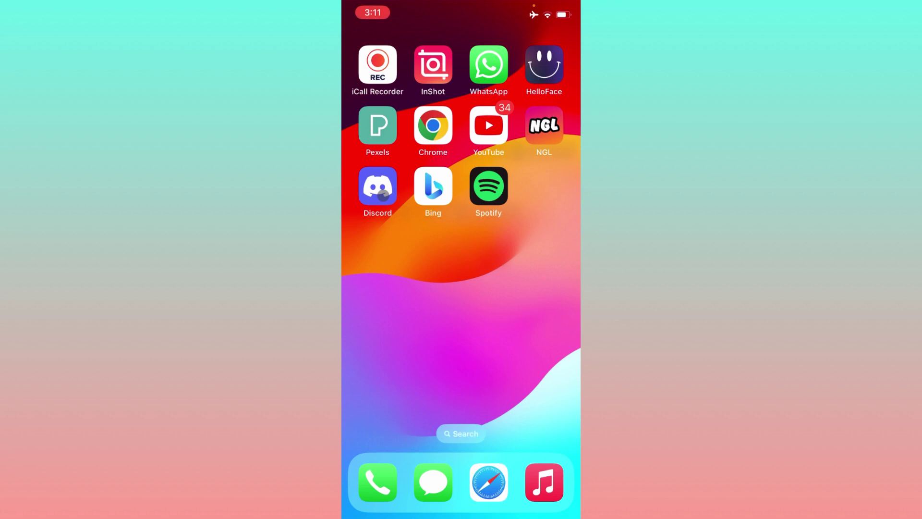
scroll(461, 217, "left", 5)
scroll(461, 217, "left", 5)
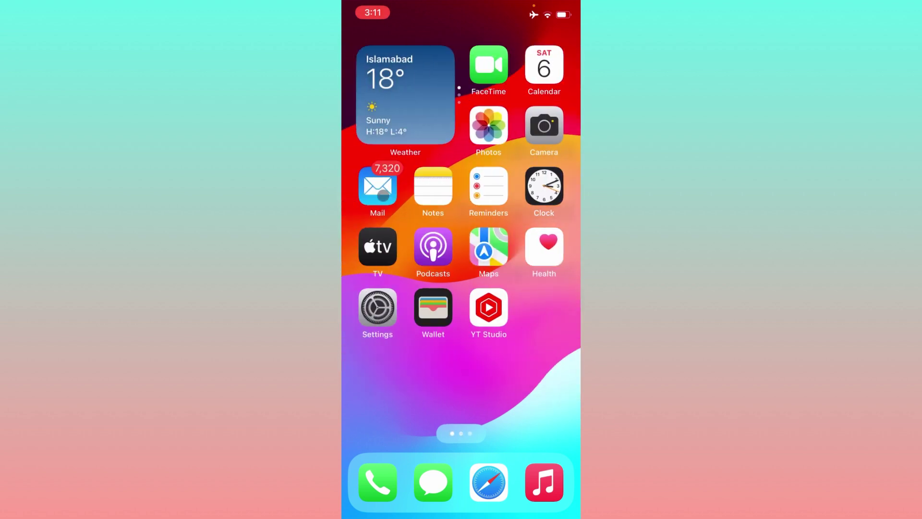
Step: Launch Settings from the home screen, showing Wi-Fi on and connected
left_click(395, 315)
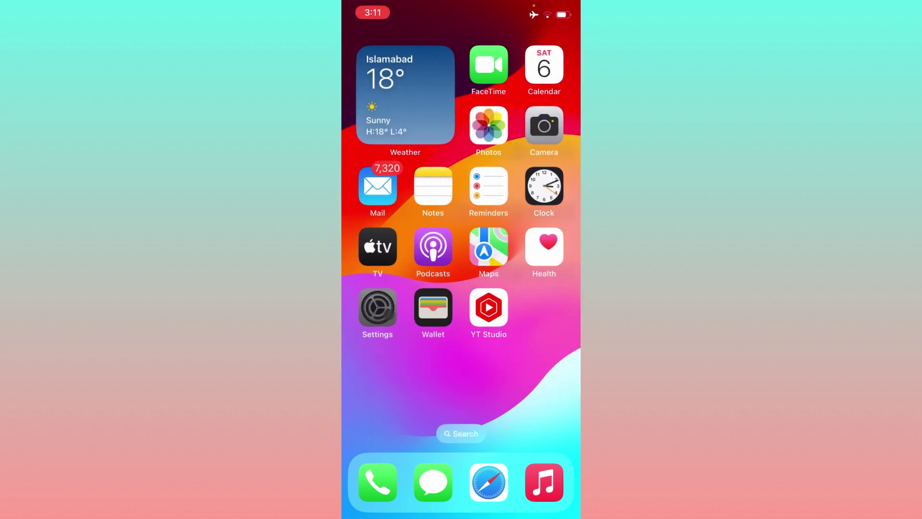
left_click(458, 226)
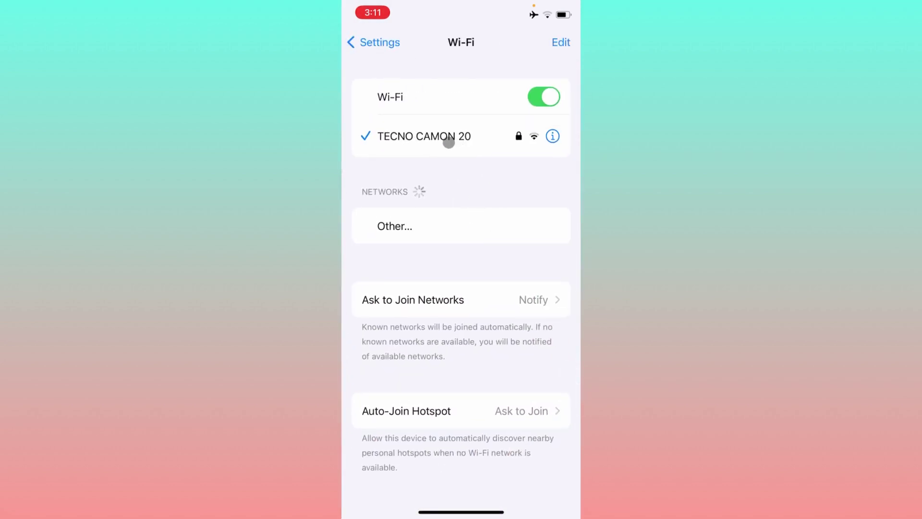
left_click(364, 50)
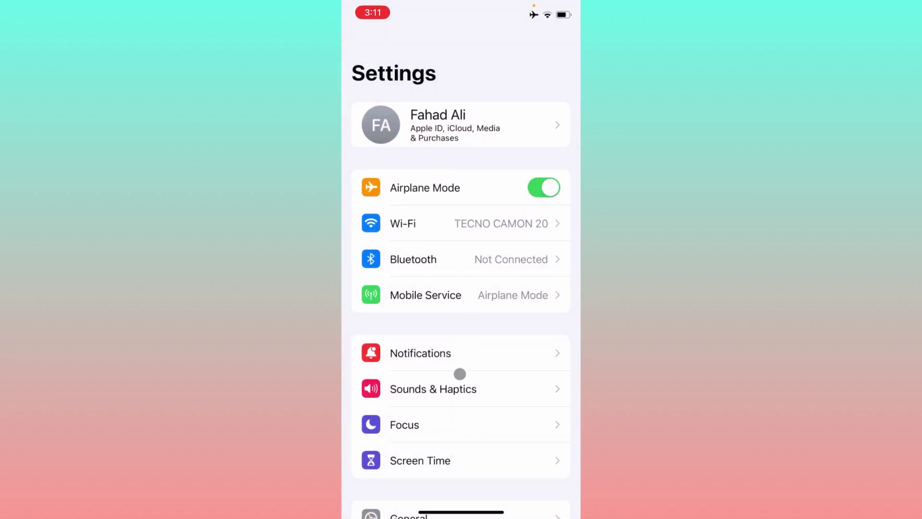
left_click_drag(460, 374, 484, 303)
Step: View Reset Network Settings under General > Transfer or Reset iPhone, then cancel without resetting
left_click(432, 182)
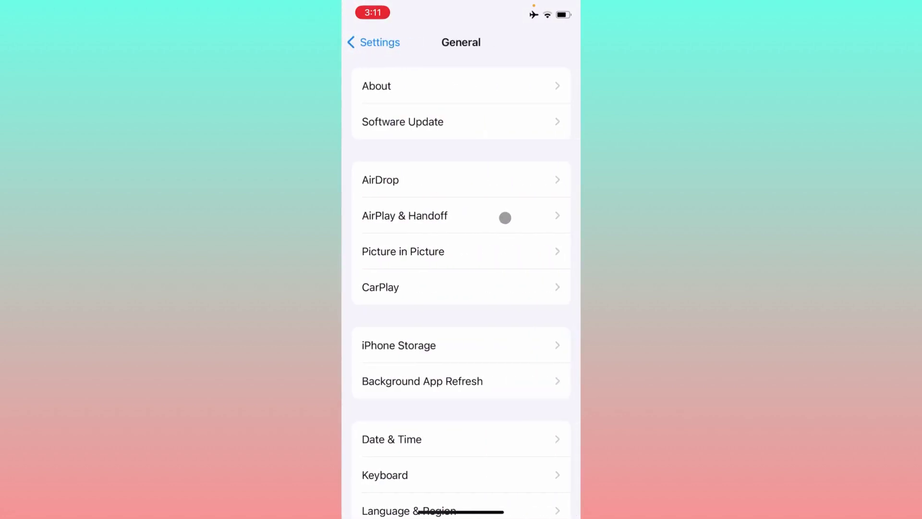
scroll(496, 247, "down", 10)
left_click(428, 420)
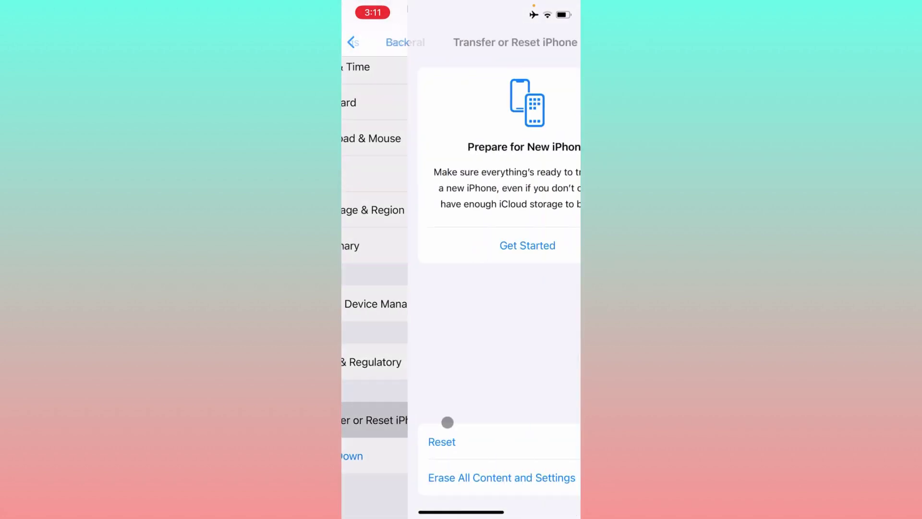
left_click(392, 439)
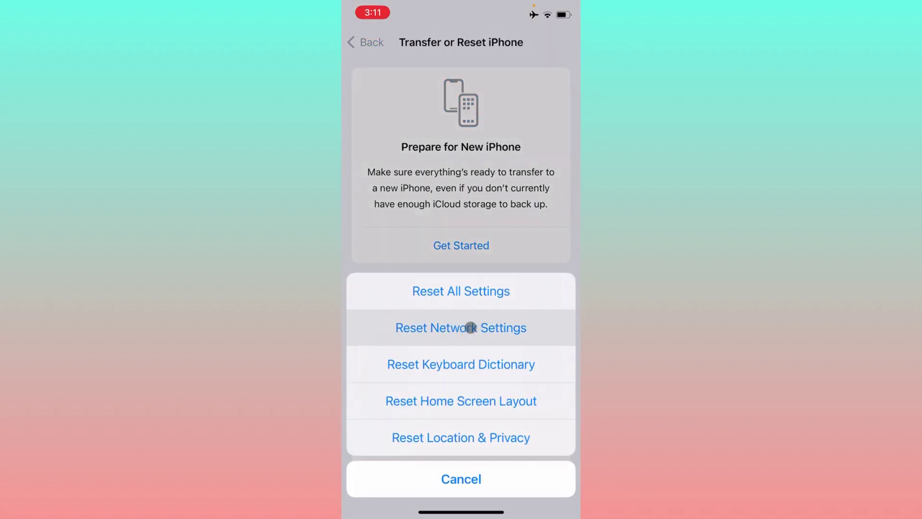
left_click(556, 202)
left_click(366, 42)
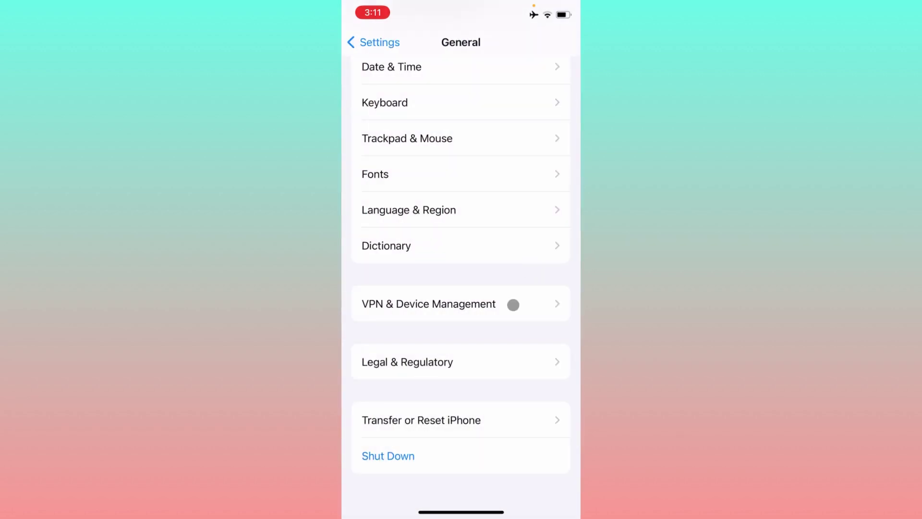
Step: Confirm VPN & Device Management shows VPN not connected, then review Date & Time
left_click(475, 312)
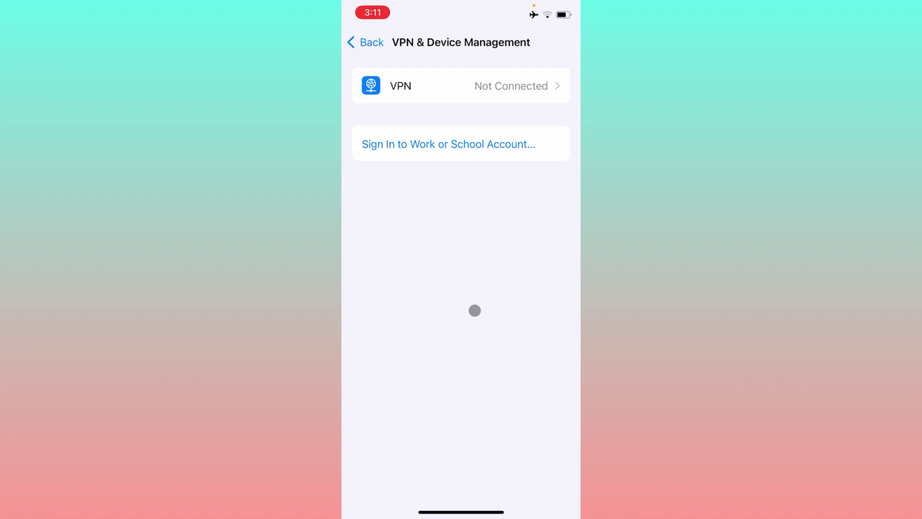
scroll(474, 311, "left", 5)
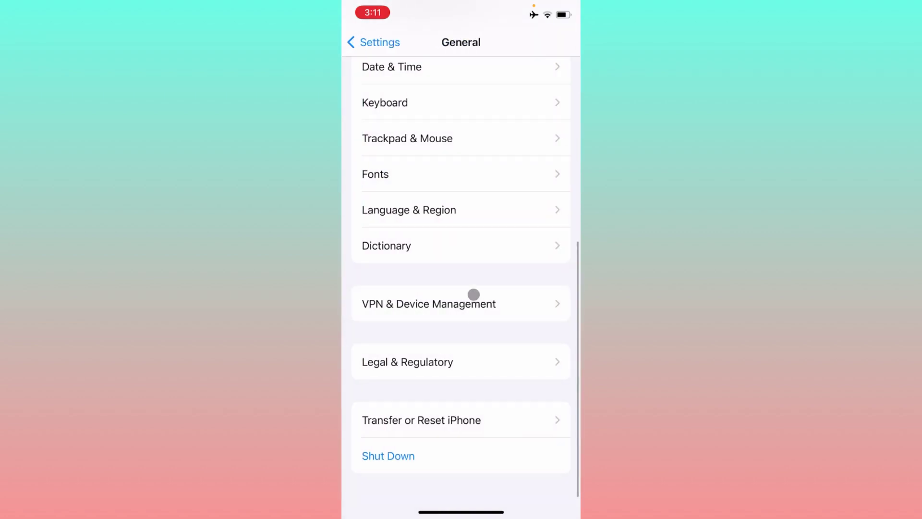
scroll(434, 300, "up", 5)
left_click(450, 231)
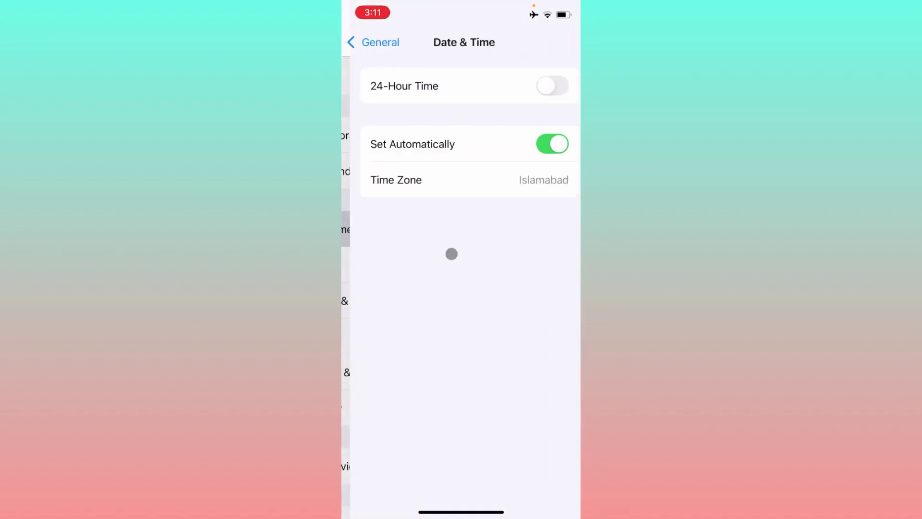
scroll(534, 155, "left", 5)
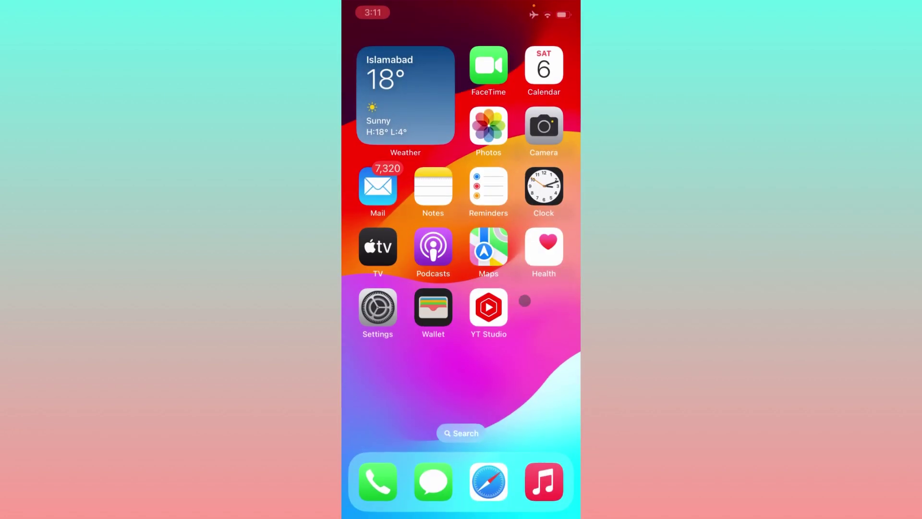
Step: Leave Settings and start an App Store search for Discord
left_click_drag(524, 300, 487, 316)
left_click(488, 311)
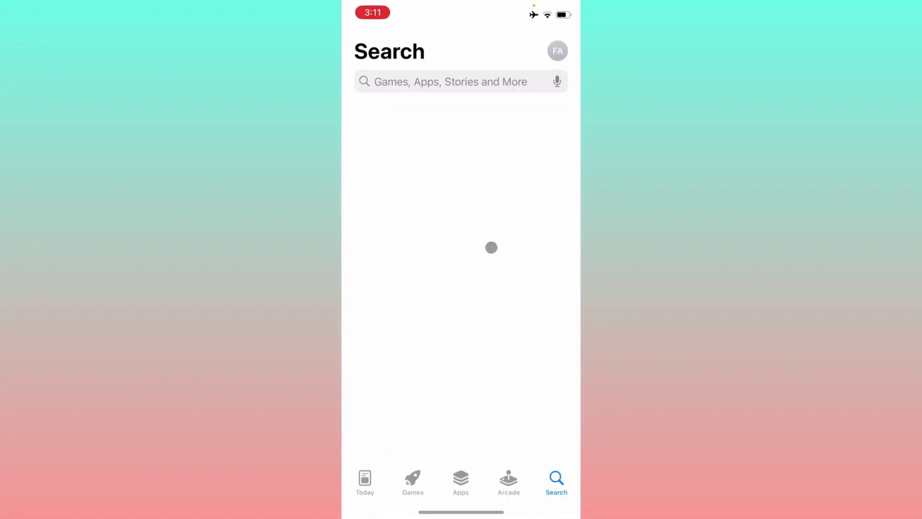
left_click(465, 81)
type("d")
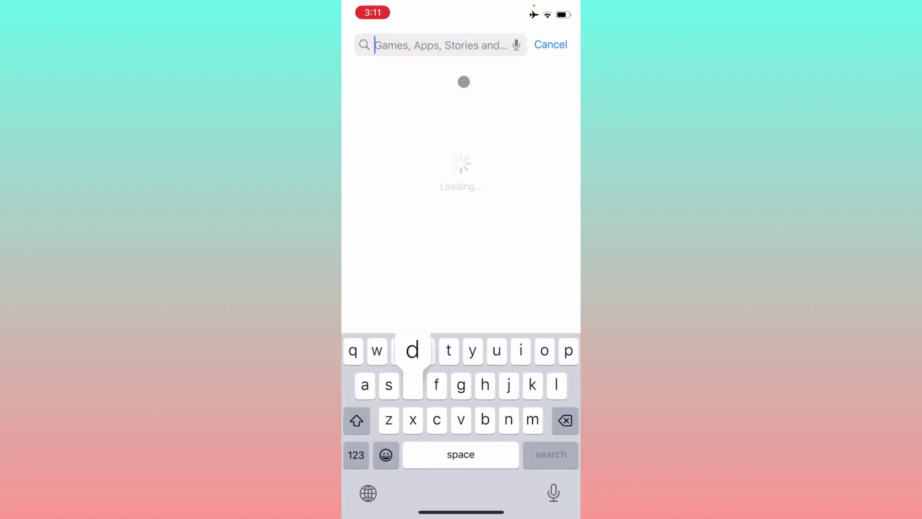
type("is")
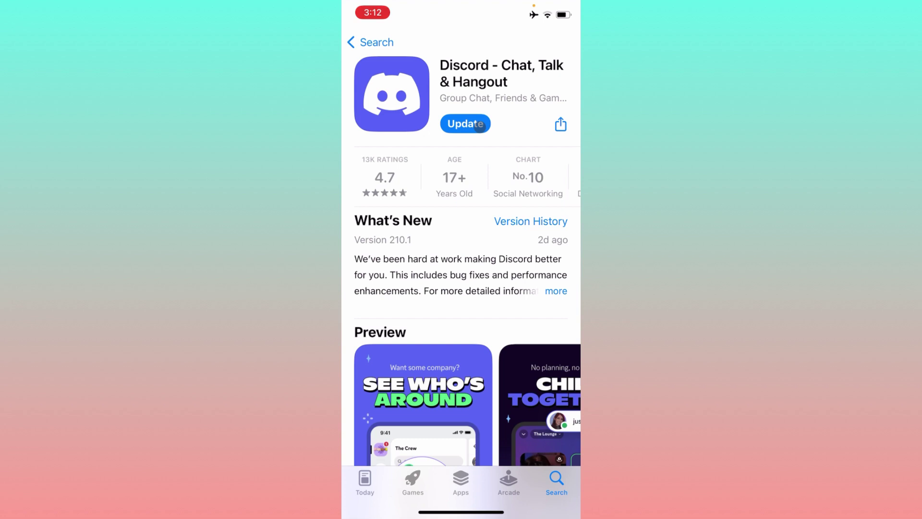
Step: Exit the App Store and page across home screens to the Settings icon
left_click_drag(461, 510, 478, 127)
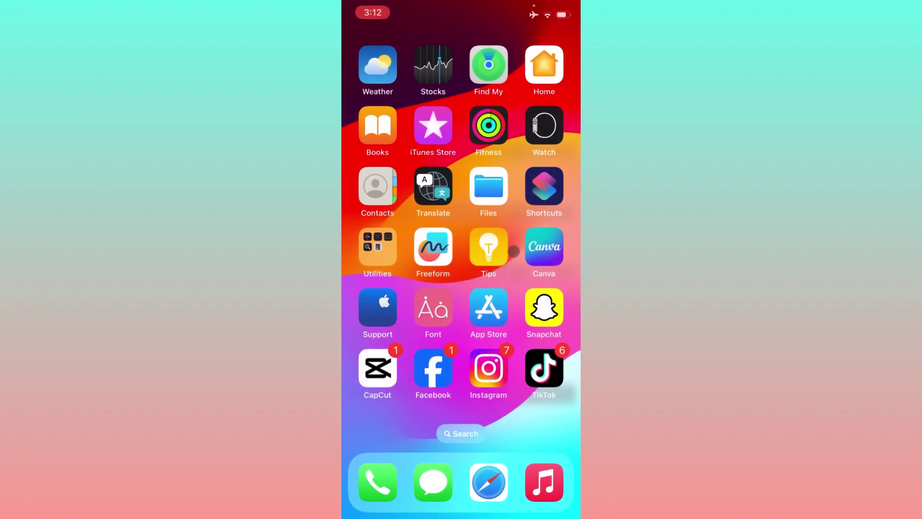
mouse_move(547, 257)
left_mouse_down()
mouse_move(408, 257)
mouse_move(550, 216)
left_mouse_up()
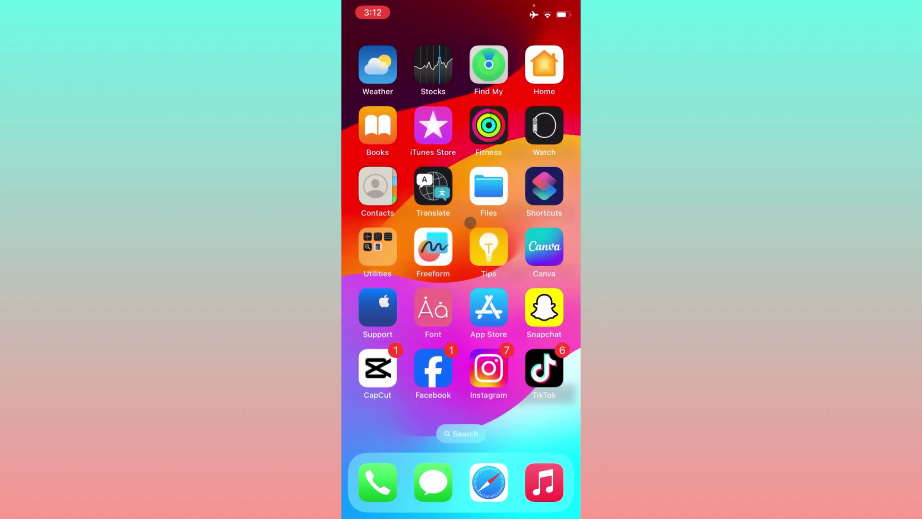
mouse_move(469, 221)
left_mouse_down()
mouse_move(373, 226)
mouse_move(519, 230)
left_mouse_up()
left_click_drag(418, 245, 534, 273)
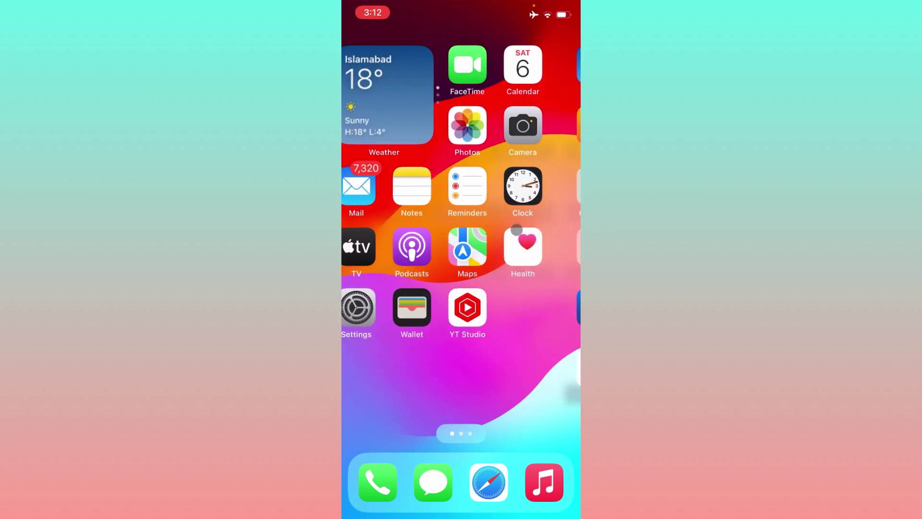
Step: Offload Discord via Settings > General > iPhone Storage, confirming Offload App
left_click(395, 308)
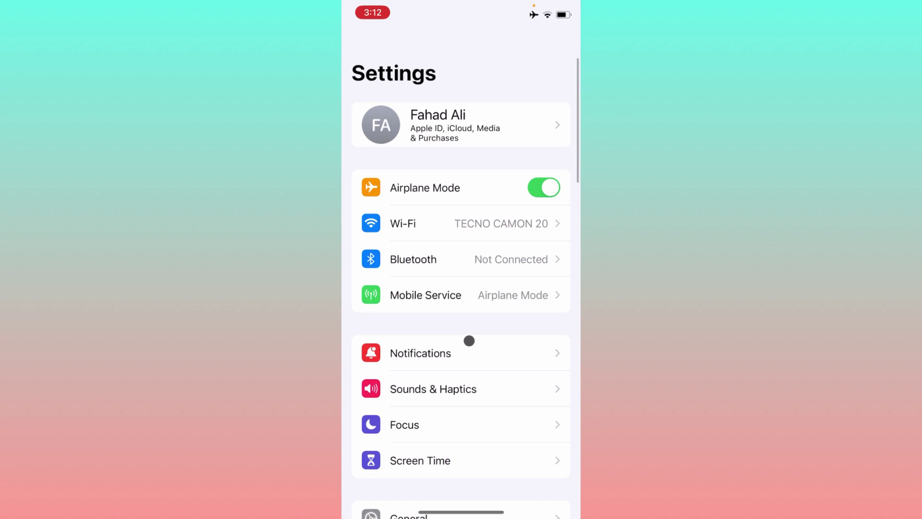
left_click_drag(469, 339, 460, 275)
left_click(443, 241)
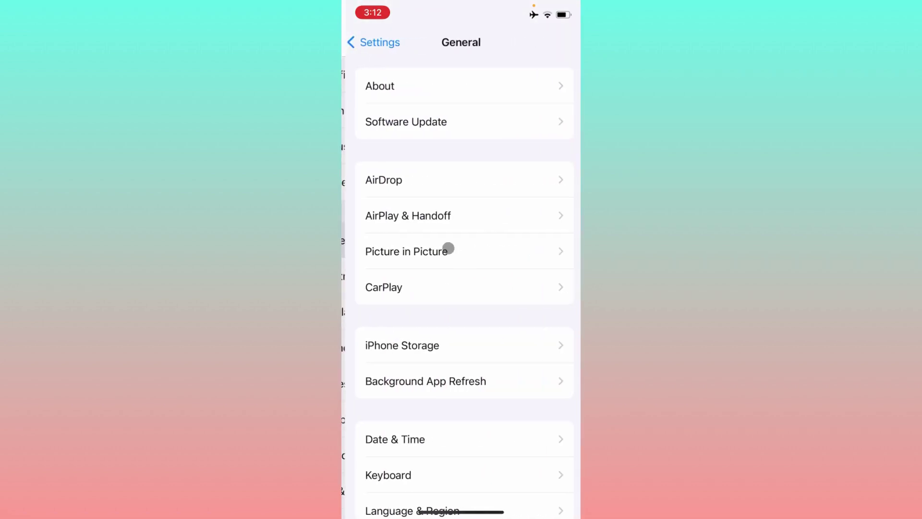
left_click(434, 344)
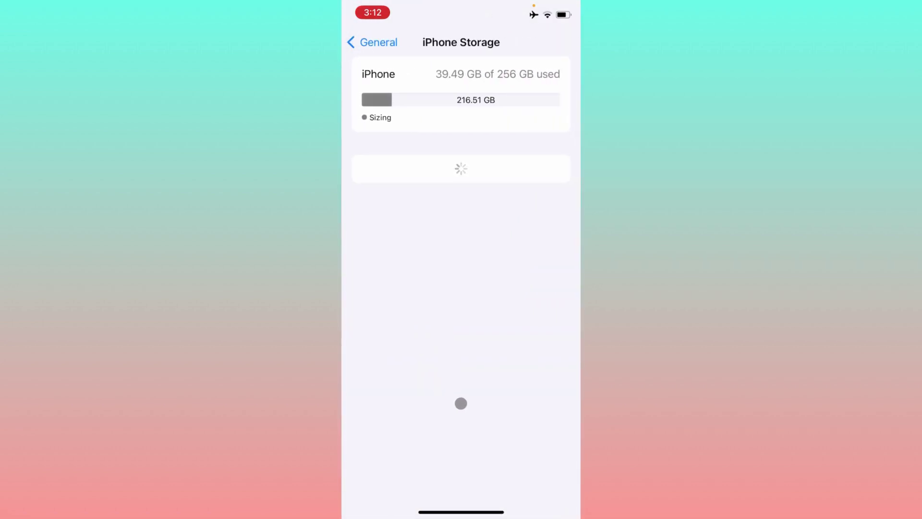
scroll(463, 410, "down", 5)
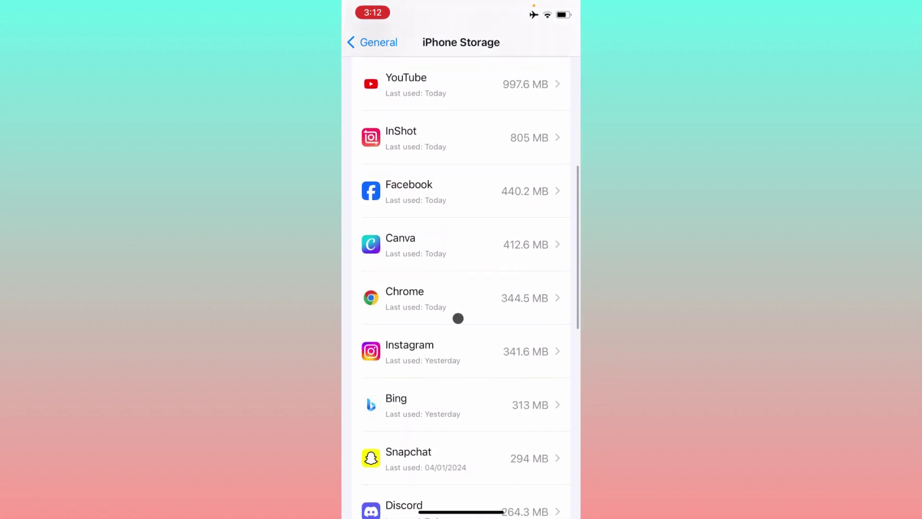
scroll(447, 347, "down", 1)
scroll(446, 357, "down", 3)
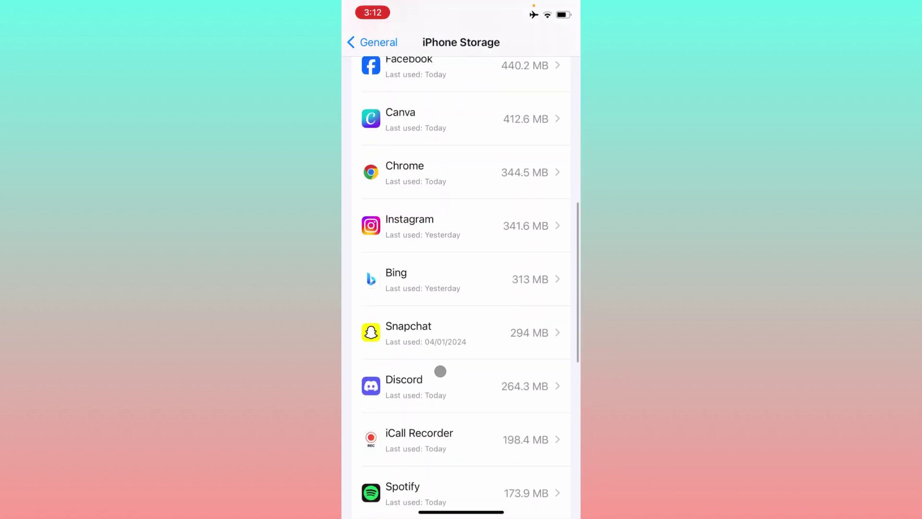
left_click(441, 371)
left_click(442, 246)
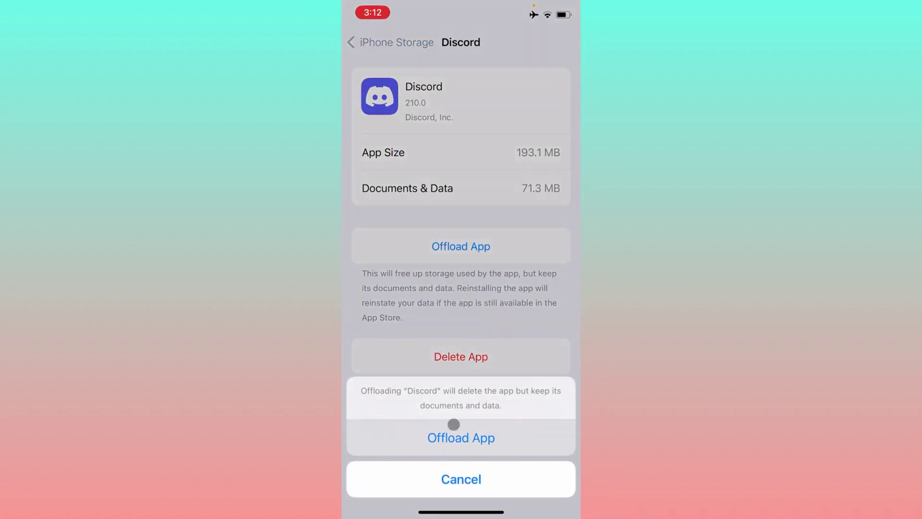
left_click(473, 440)
scroll(505, 306, "left", 5)
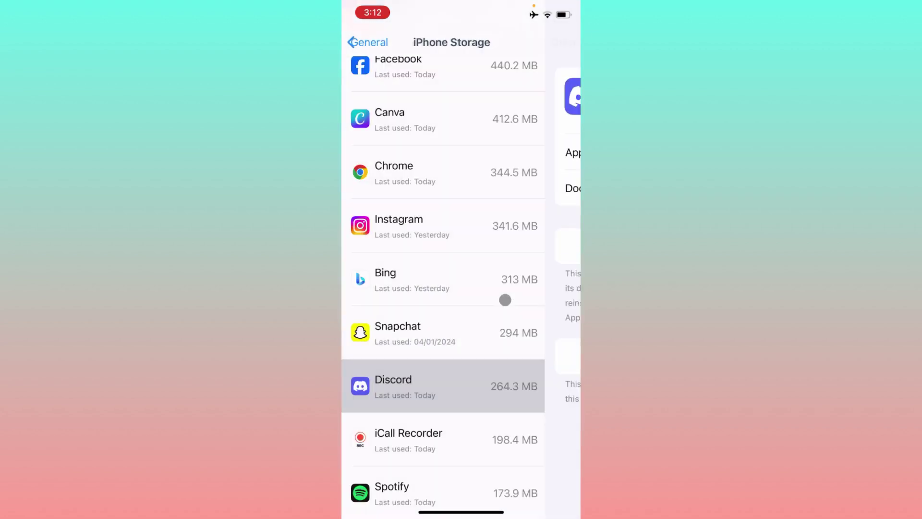
scroll(502, 303, "left", 5)
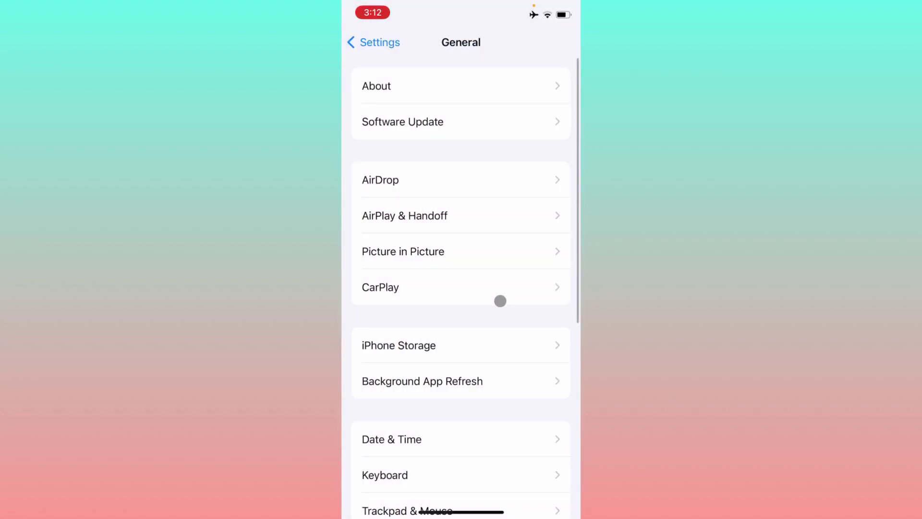
Step: Use the Home shortcut to close Settings and return to the home screen
key("super+h")
scroll(461, 260, "right", 5)
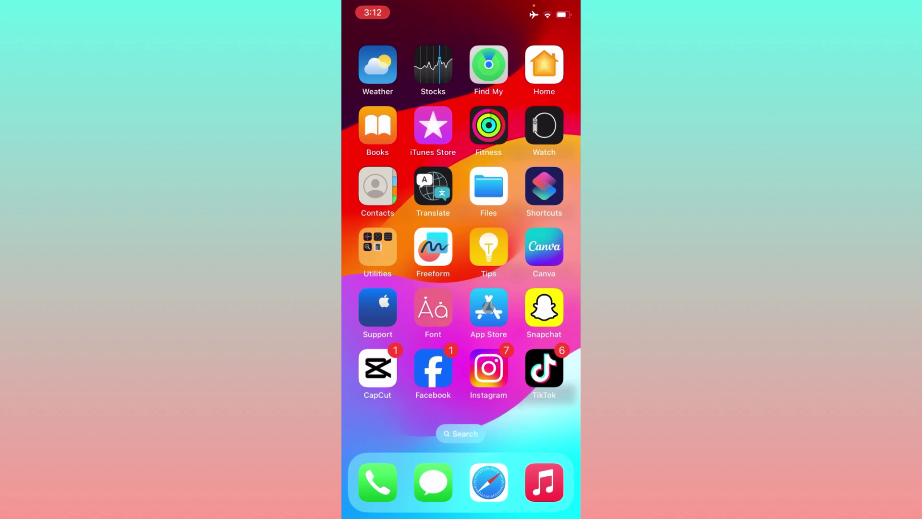
scroll(489, 308, "right", 5)
scroll(488, 308, "left", 5)
scroll(462, 259, "left", 5)
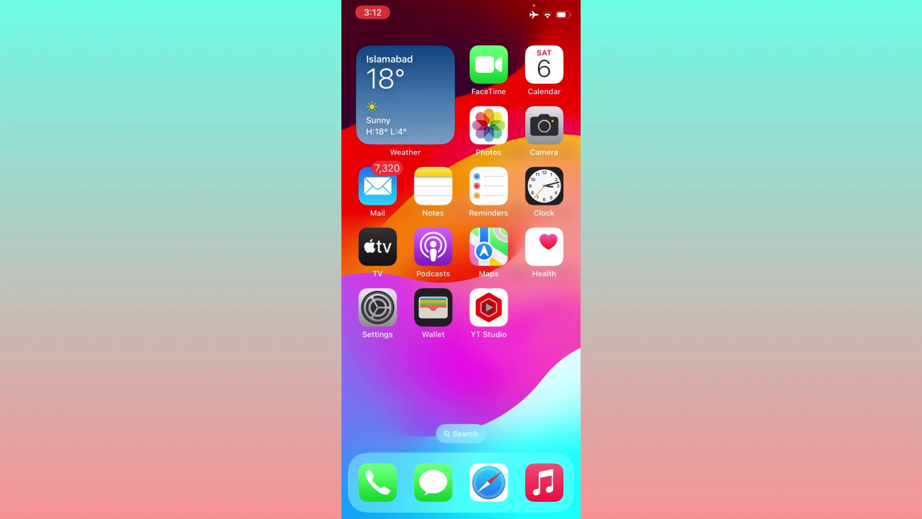